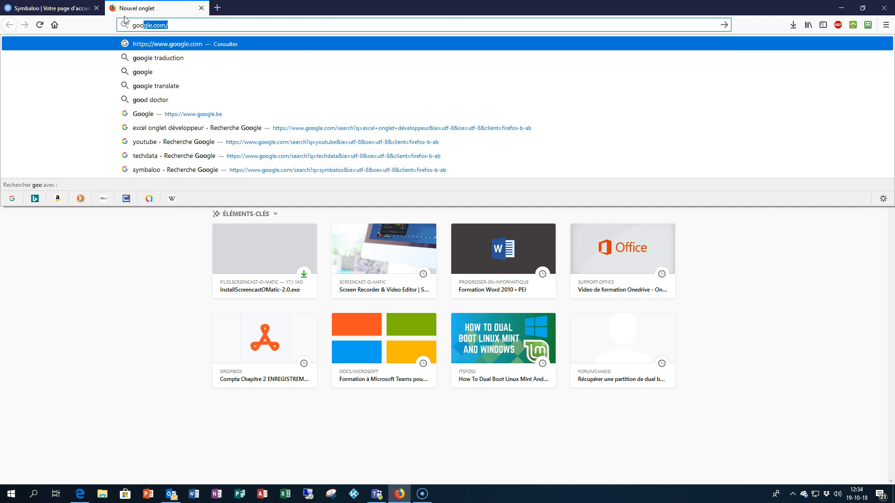
Go to google.be and search for "wiki malwarebytes"
{"action": "type", "text": "g"}
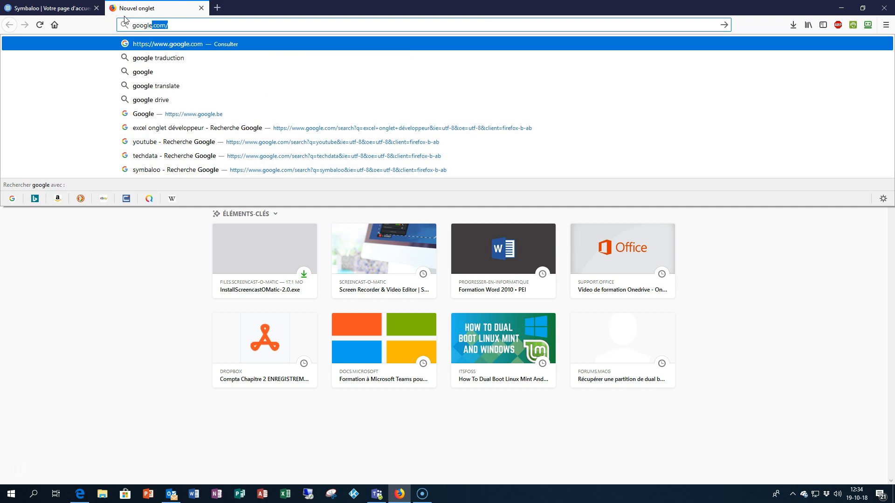
{"action": "type", "text": "le.be"}
{"action": "key", "text": "Return"}
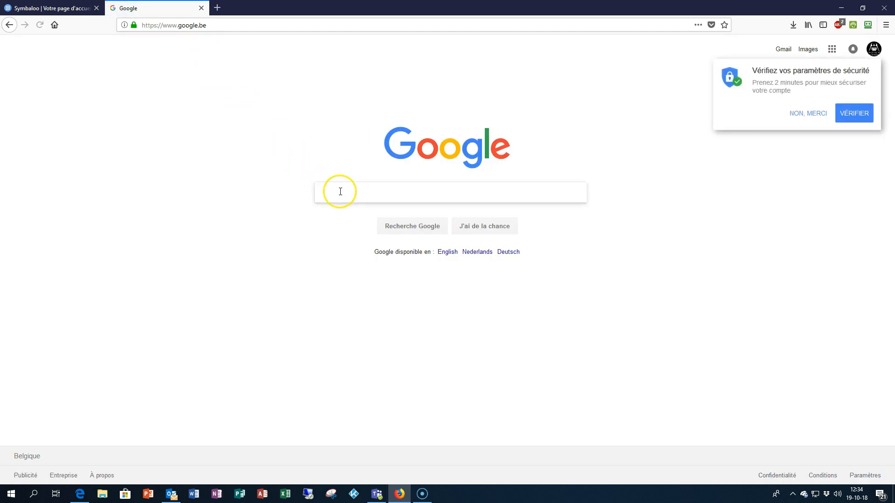
{"action": "type", "text": "wik"}
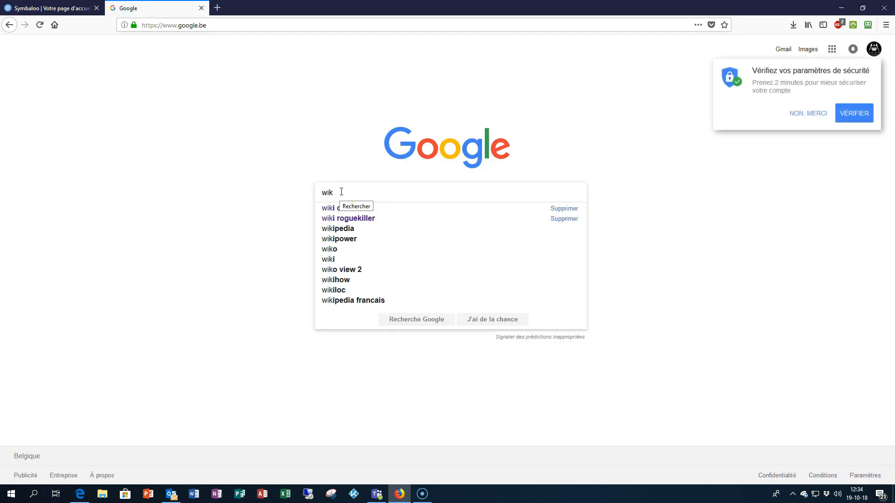
{"action": "type", "text": "i malwa"}
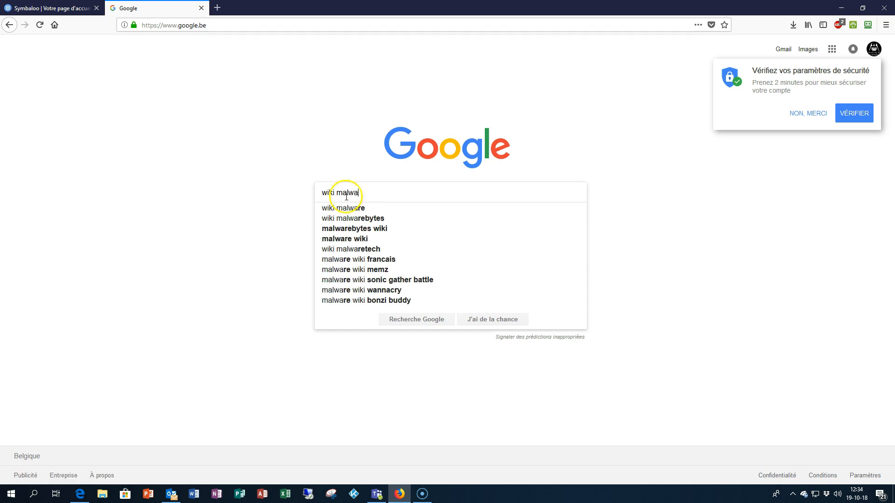
{"action": "left_click", "coordinate": [354, 219]}
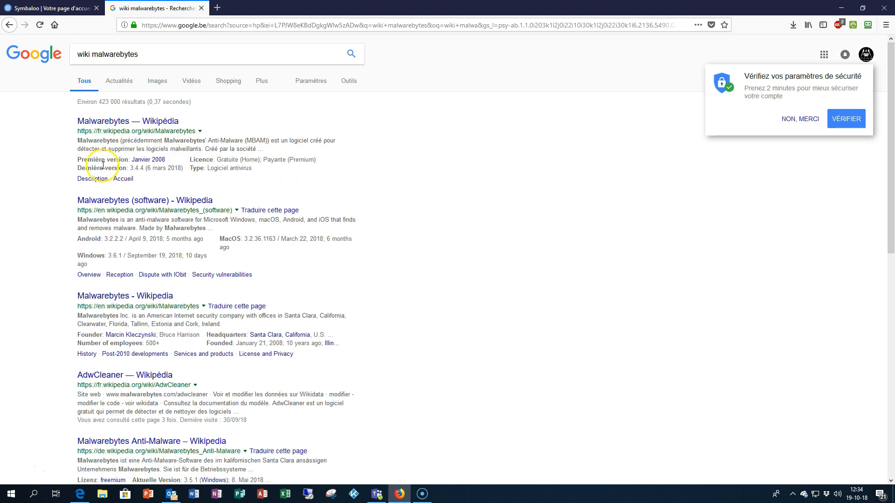
Open the French Wikipedia article on Malwarebytes and follow its infobox link to the official website
{"action": "left_click", "coordinate": [102, 122]}
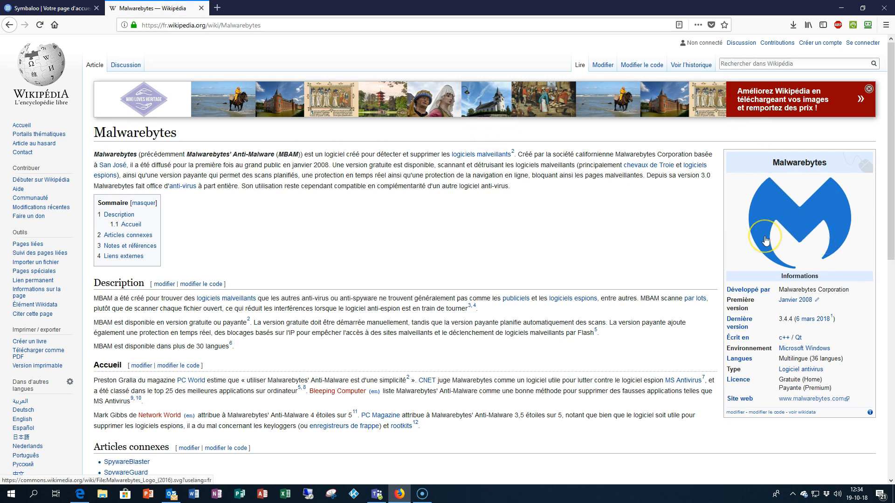
{"action": "scroll", "coordinate": [768, 237], "scroll_direction": "down", "scroll_amount": 3}
{"action": "scroll", "coordinate": [766, 242], "scroll_direction": "up", "scroll_amount": 1}
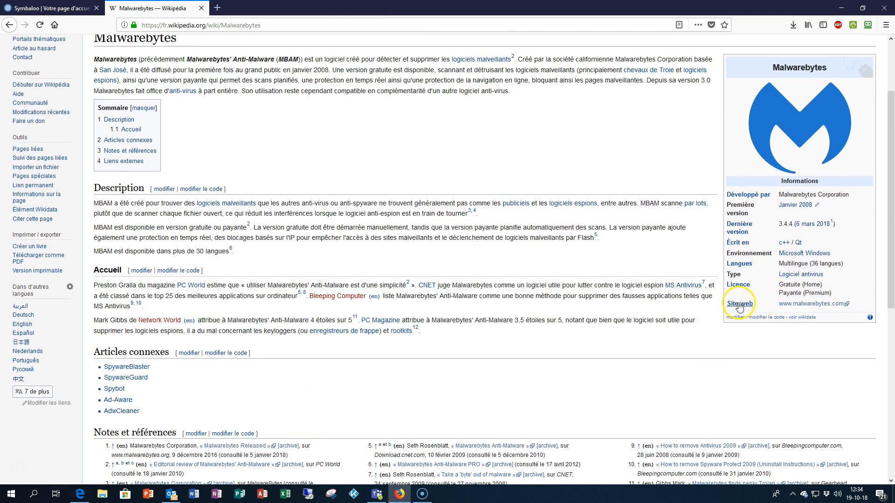
{"action": "left_click", "coordinate": [798, 306]}
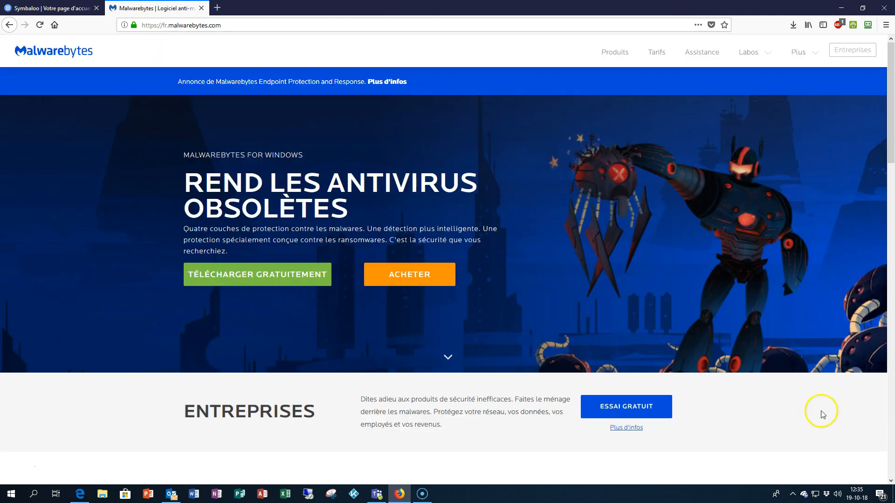
Download the free Malwarebytes for Windows, save the setup file and show it in the Téléchargements folder
{"action": "left_click", "coordinate": [246, 278]}
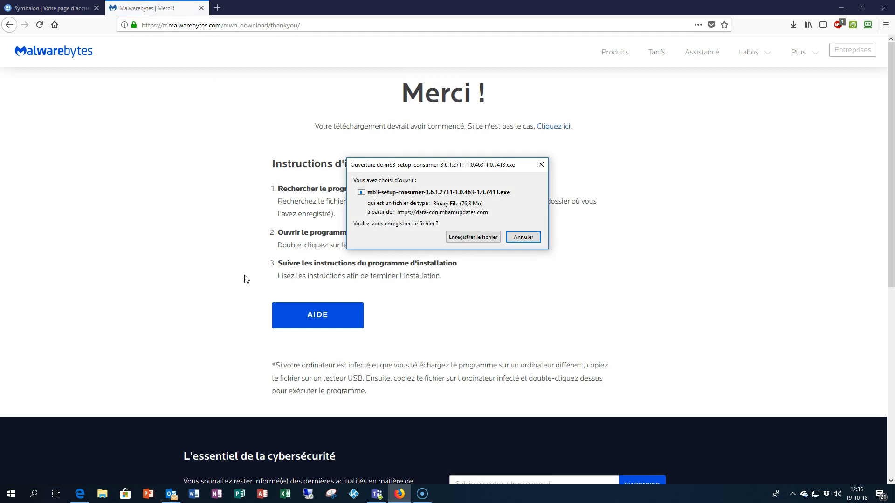
{"action": "left_click", "coordinate": [468, 239]}
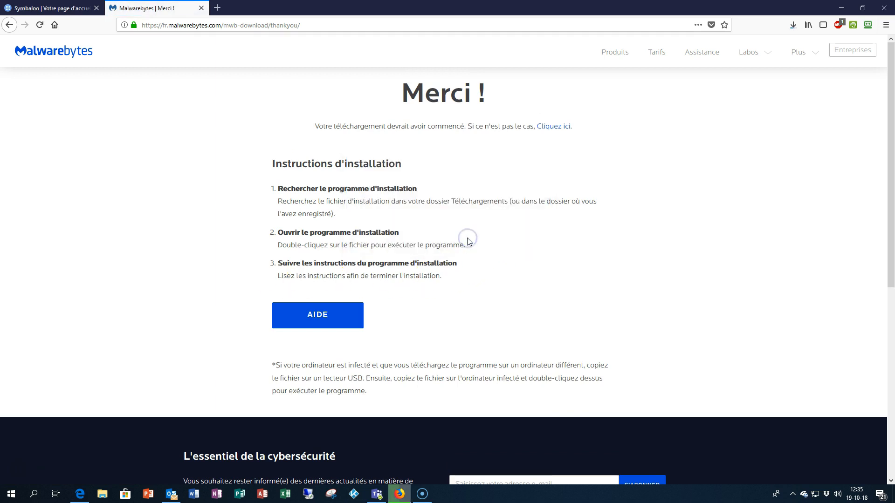
{"action": "left_click", "coordinate": [793, 26]}
{"action": "left_click", "coordinate": [787, 48]}
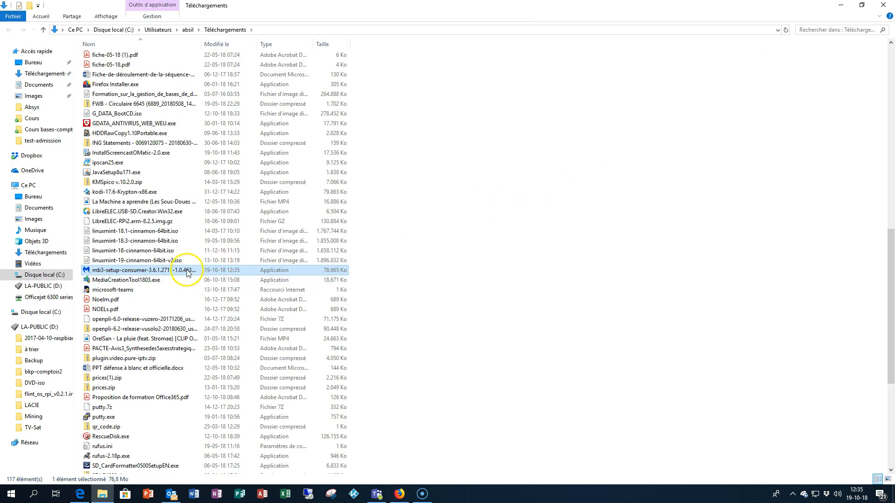
Run the downloaded mb3-setup-consumer installer as administrator, with Français as the wizard language
{"action": "right_click", "coordinate": [244, 270]}
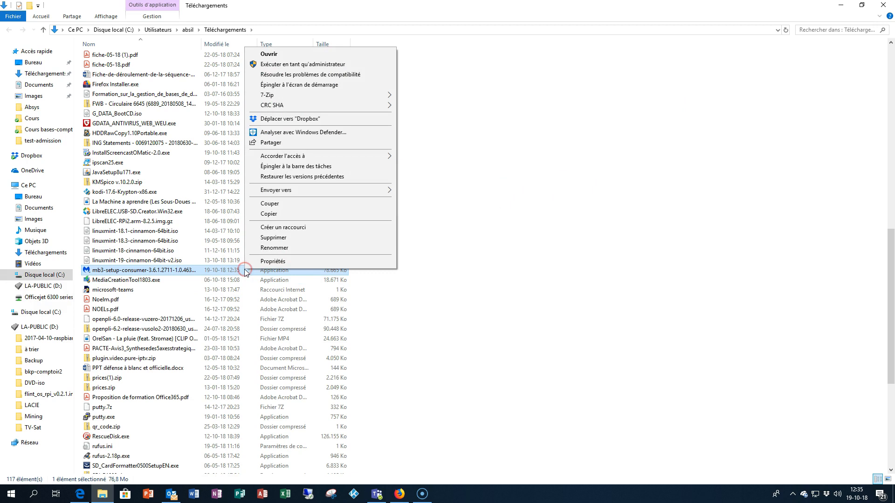
{"action": "left_click", "coordinate": [269, 65]}
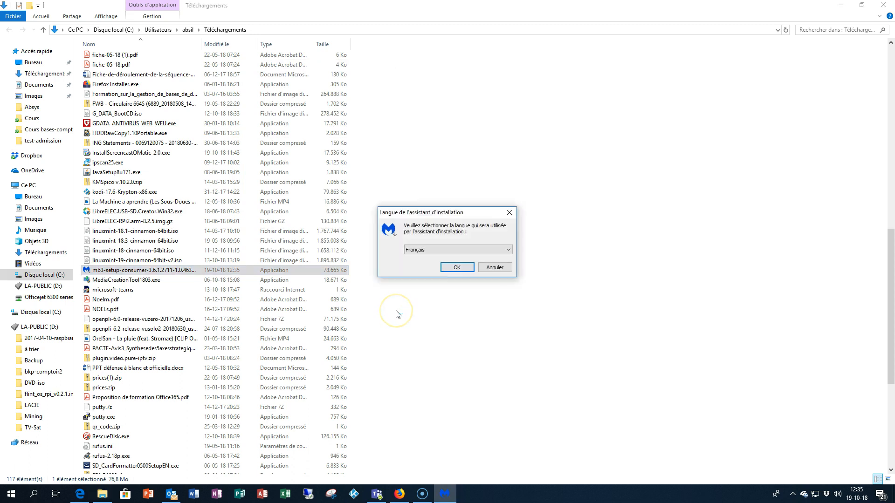
{"action": "left_click", "coordinate": [456, 269]}
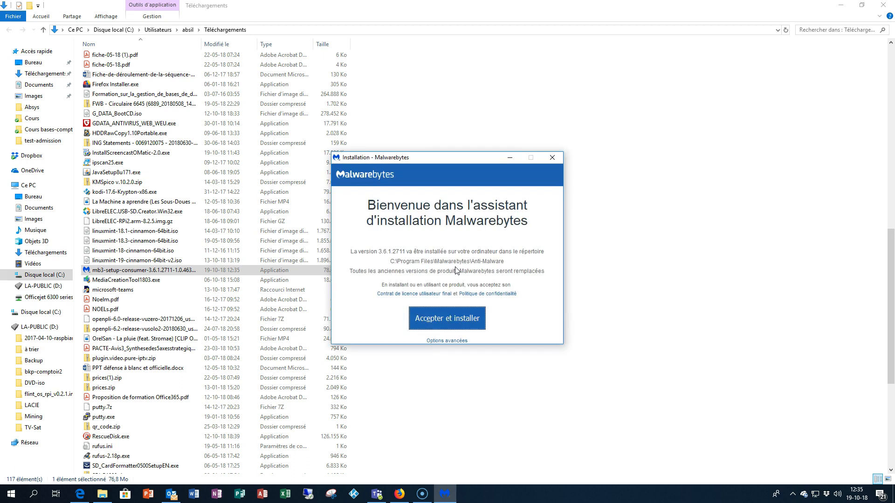
Accept the licence terms, install Malwarebytes and finish the installation wizard
{"action": "left_click", "coordinate": [436, 259]}
{"action": "left_click", "coordinate": [433, 319]}
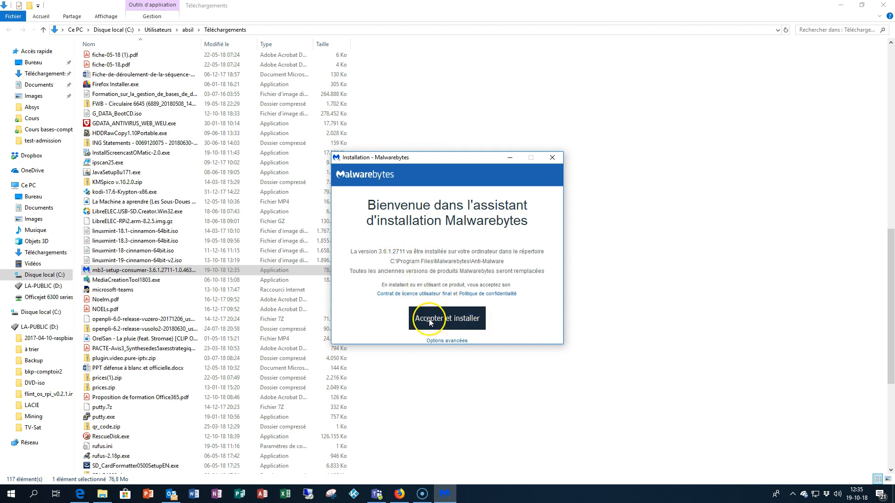
{"action": "left_click", "coordinate": [429, 319]}
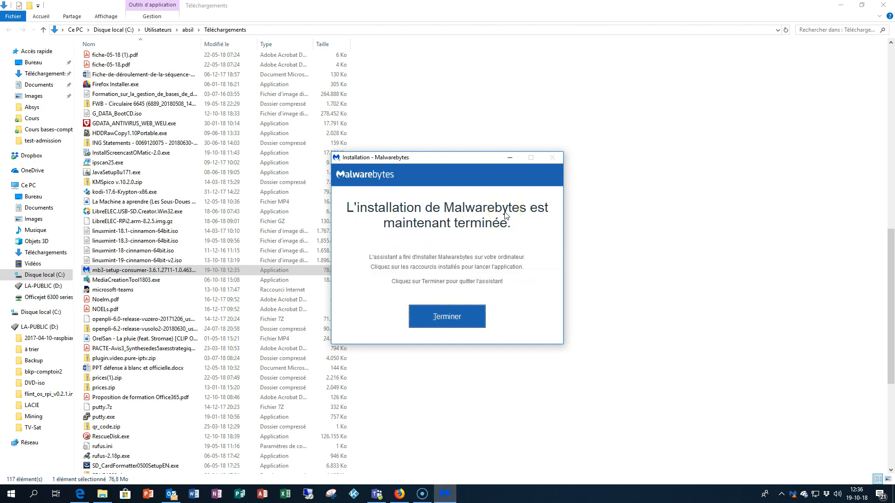
{"action": "left_click", "coordinate": [437, 317]}
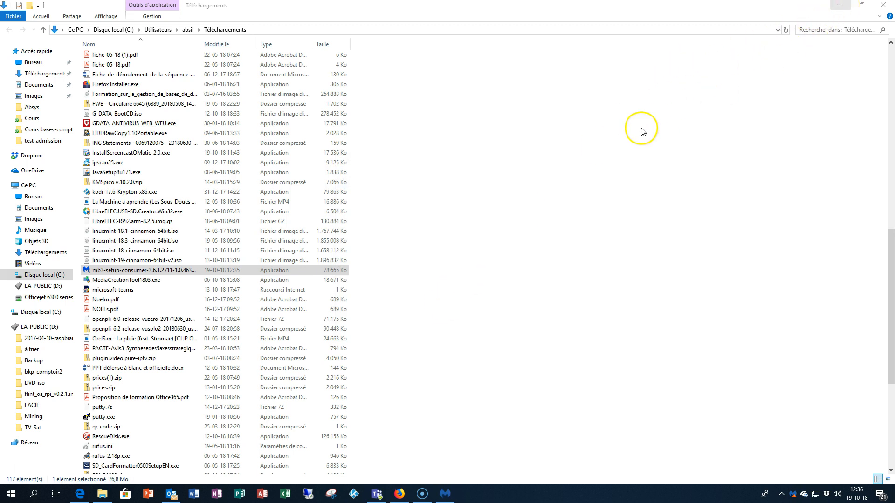
Minimize the open windows to reach the desktop and have the background Malwarebytes program check for updates
{"action": "key", "text": "alt+Tab"}
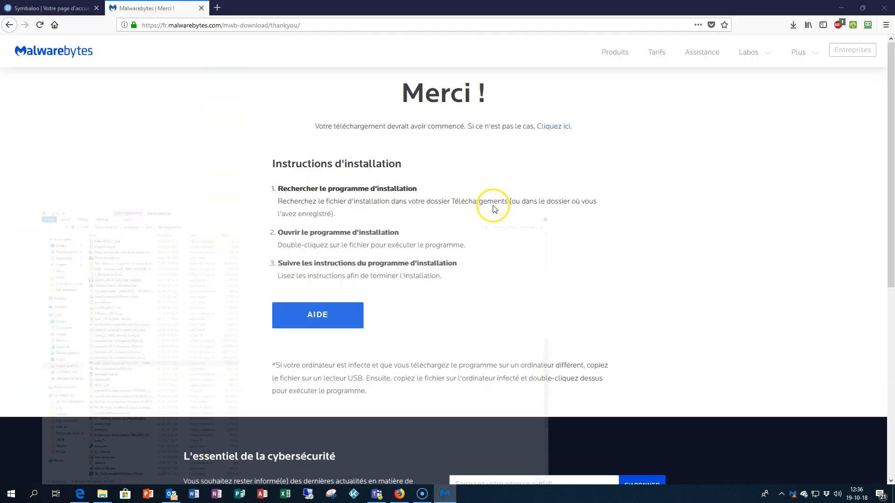
{"action": "left_click", "coordinate": [839, 8]}
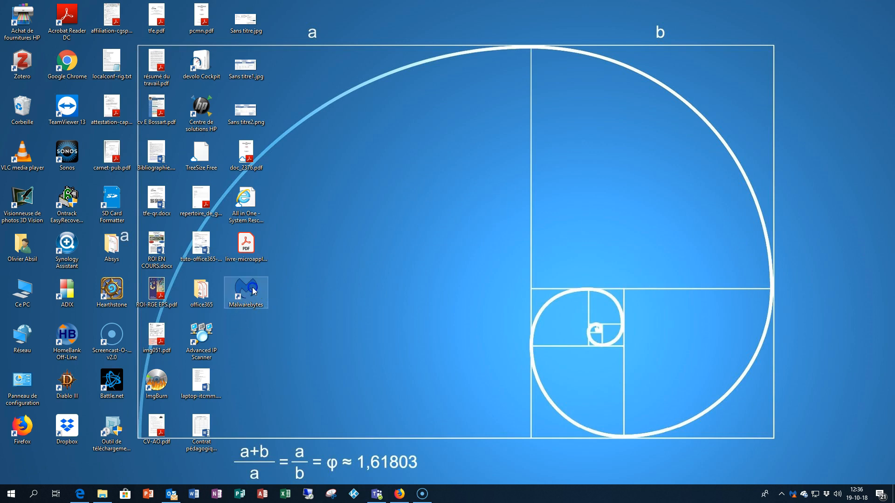
{"action": "left_click", "coordinate": [781, 494]}
{"action": "right_click", "coordinate": [802, 477]}
{"action": "left_click", "coordinate": [246, 290]}
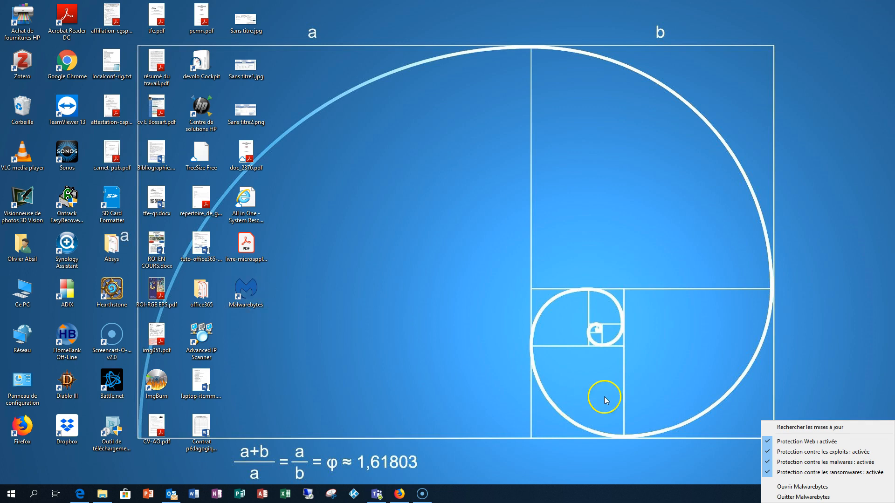
{"action": "left_click", "coordinate": [798, 428]}
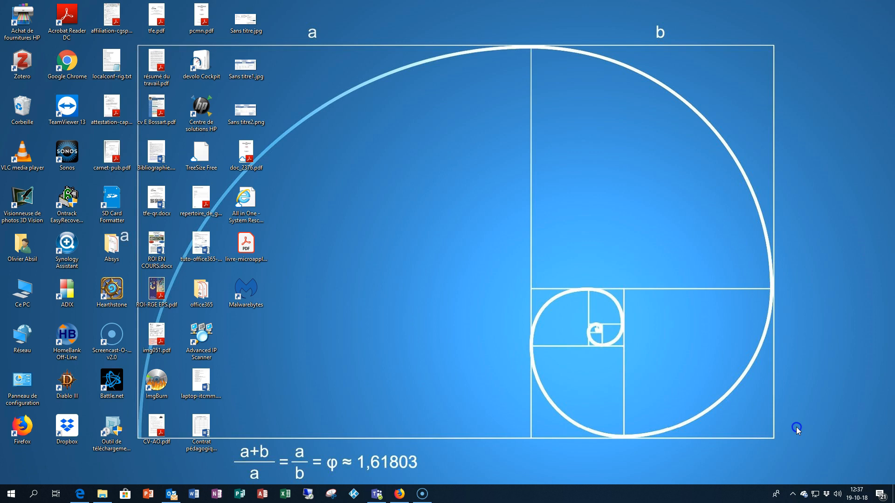
Open Malwarebytes from the notification area, start the 14-day Premium trial and maximize its window
{"action": "left_click", "coordinate": [793, 498]}
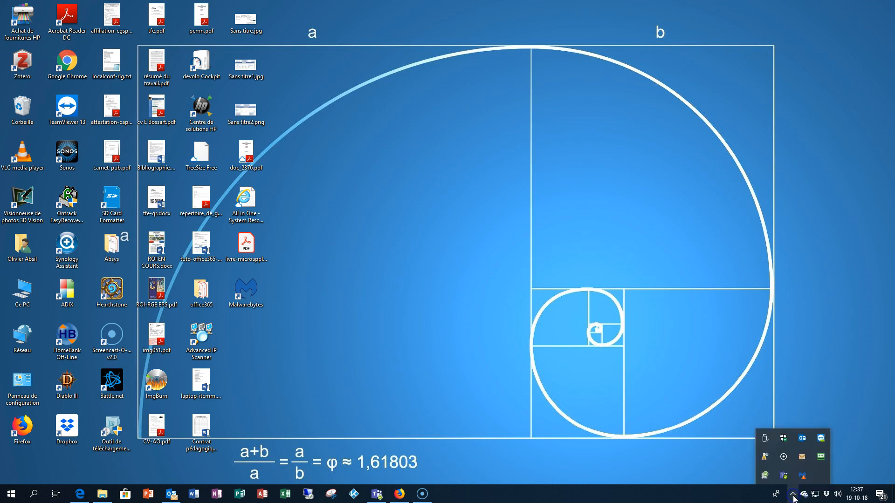
{"action": "right_click", "coordinate": [803, 477]}
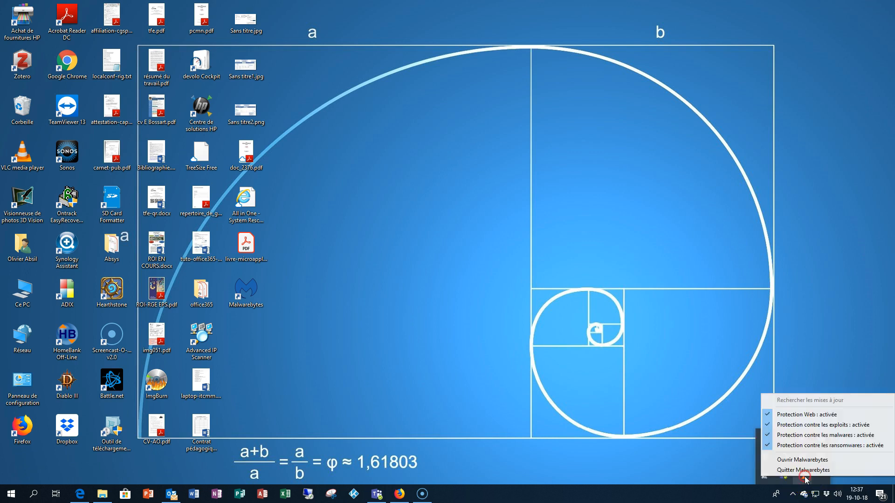
{"action": "left_click", "coordinate": [860, 460]}
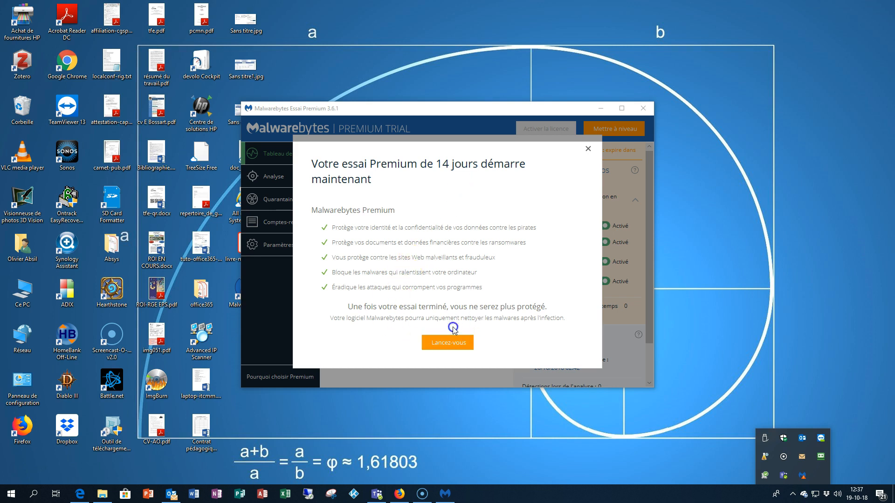
{"action": "left_click", "coordinate": [441, 343]}
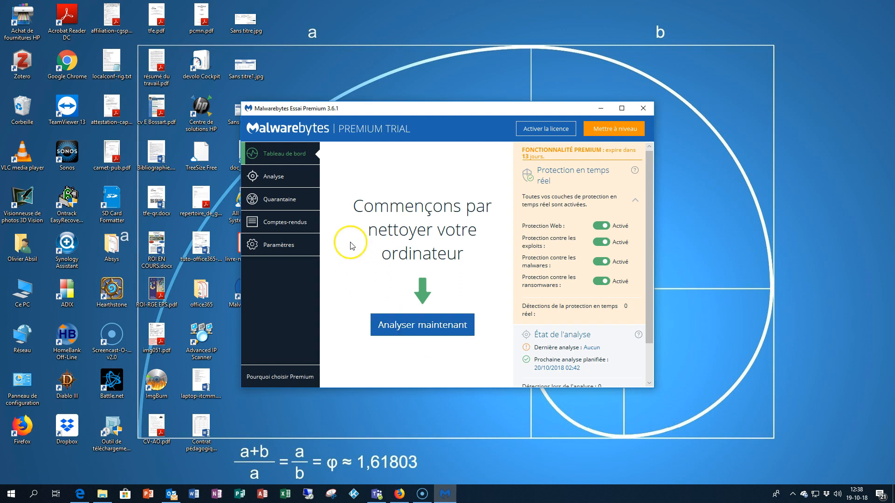
{"action": "left_click", "coordinate": [622, 109]}
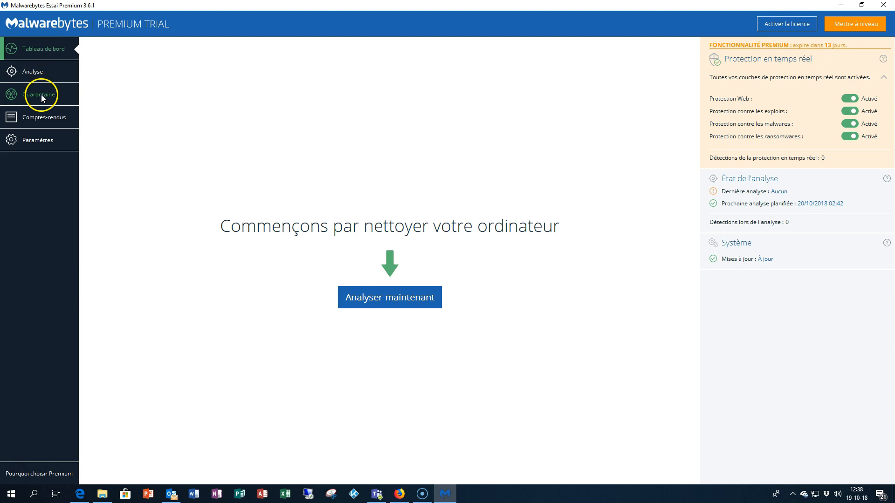
Choose Analyse personnalisée as the scan mode and open its configuration
{"action": "left_click", "coordinate": [33, 72]}
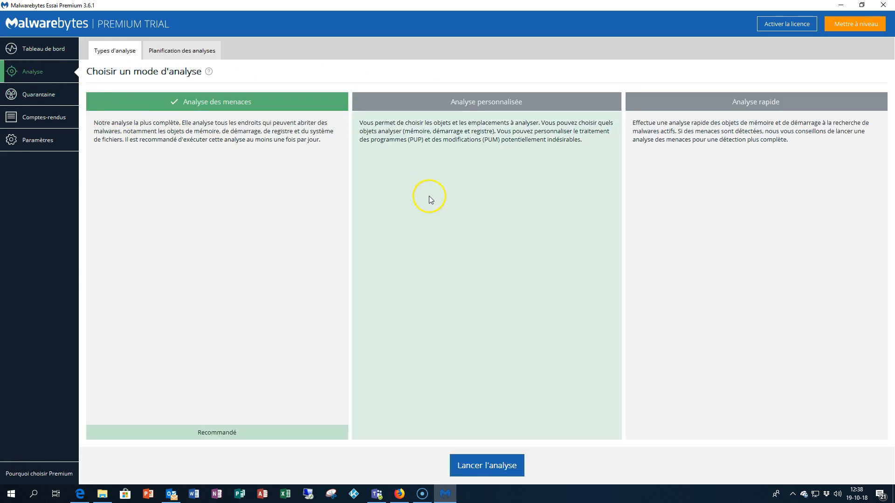
{"action": "left_click", "coordinate": [461, 238]}
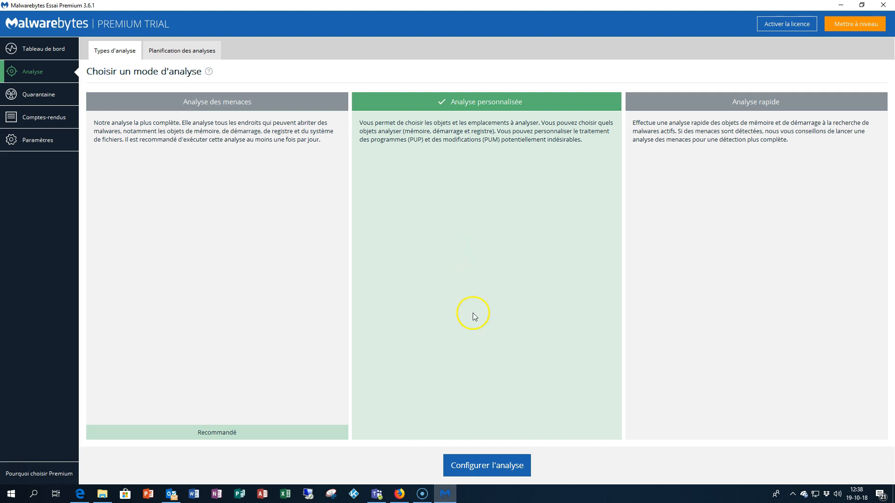
{"action": "left_click", "coordinate": [476, 469]}
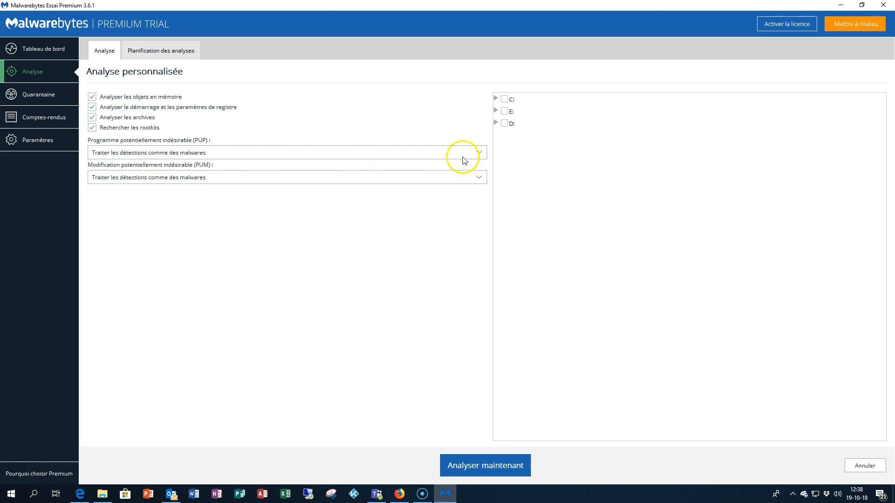
Set both potentially unwanted programs (PUP) and modifications (PUM) to "Traiter les détections comme des malwares"
{"action": "left_click", "coordinate": [478, 157]}
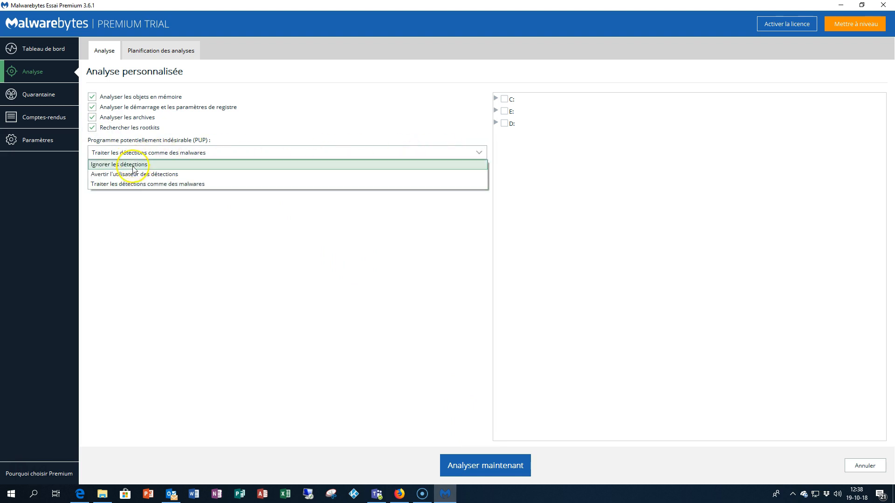
{"action": "left_click", "coordinate": [223, 185]}
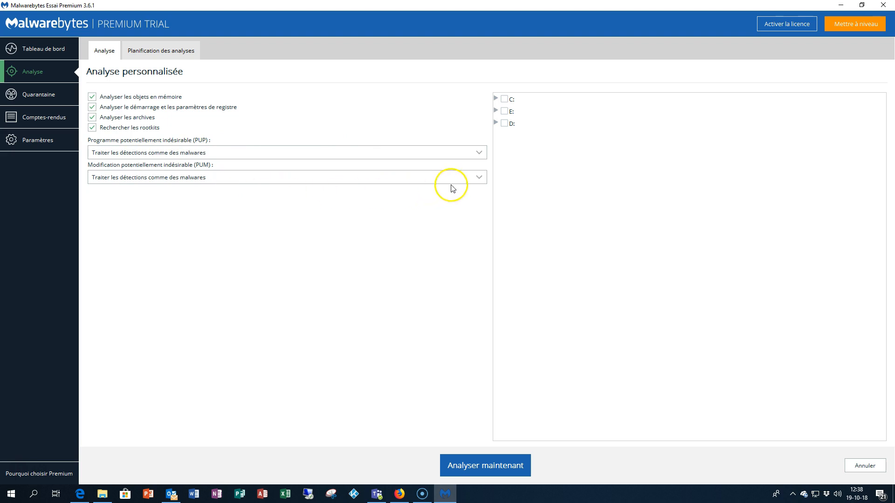
{"action": "left_click", "coordinate": [478, 180]}
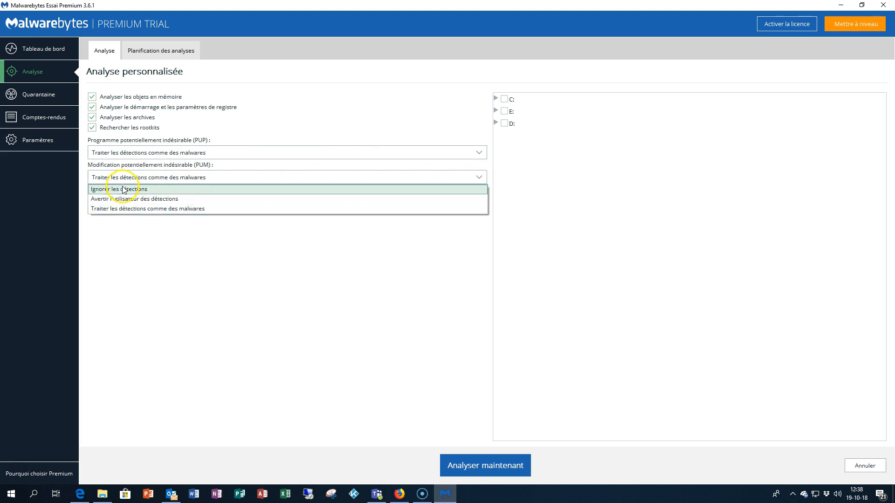
{"action": "left_click", "coordinate": [216, 213]}
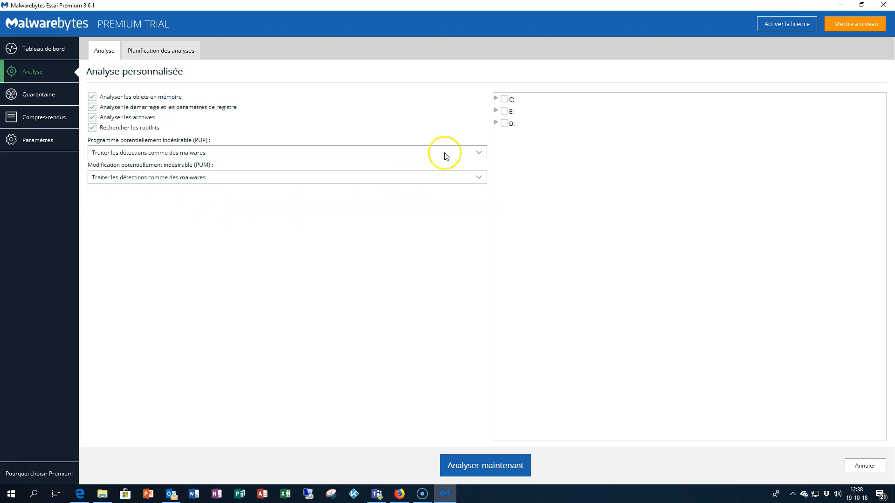
Include drives C:, E: and D: in the custom scan and start it
{"action": "left_click", "coordinate": [505, 100]}
{"action": "left_click", "coordinate": [505, 123]}
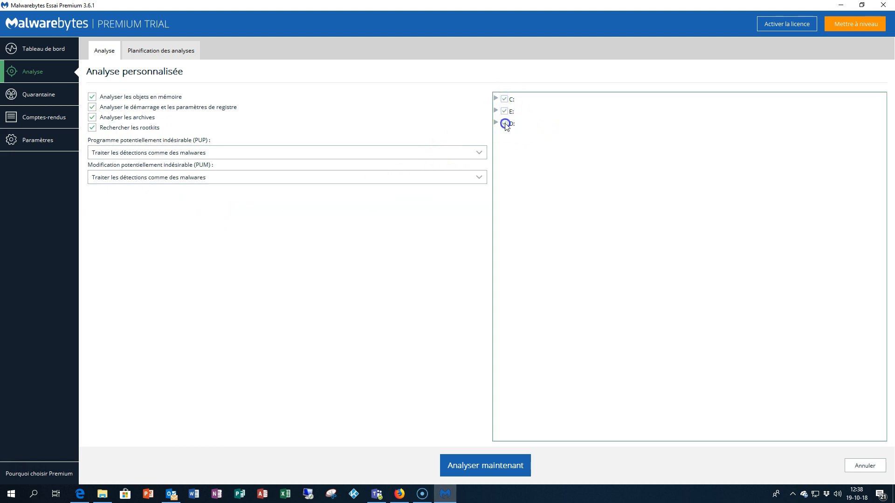
{"action": "left_click", "coordinate": [471, 467]}
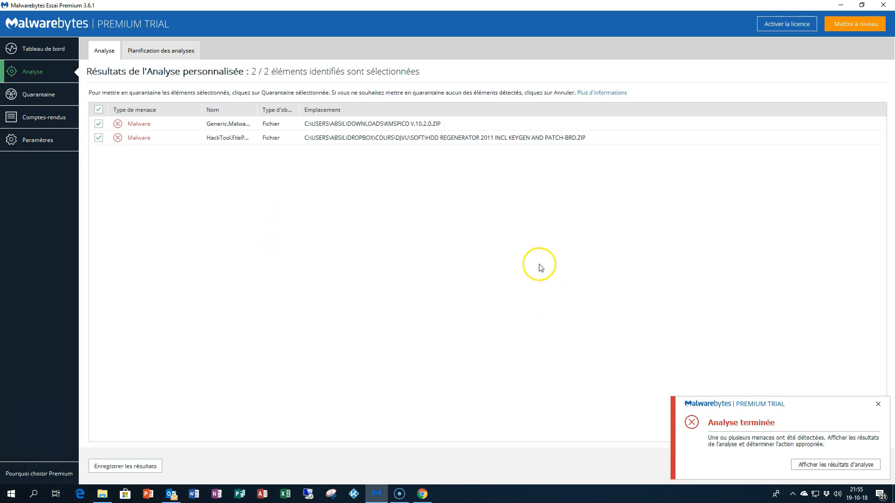
Display the custom scan results and widen the Nom column to read the full threat names
{"action": "left_click", "coordinate": [812, 465]}
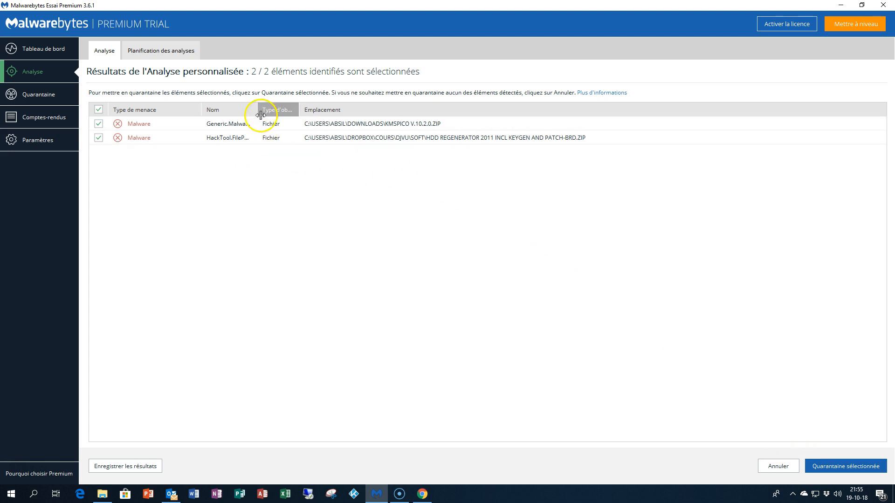
{"action": "left_click_drag", "start_coordinate": [258, 110], "coordinate": [297, 114]}
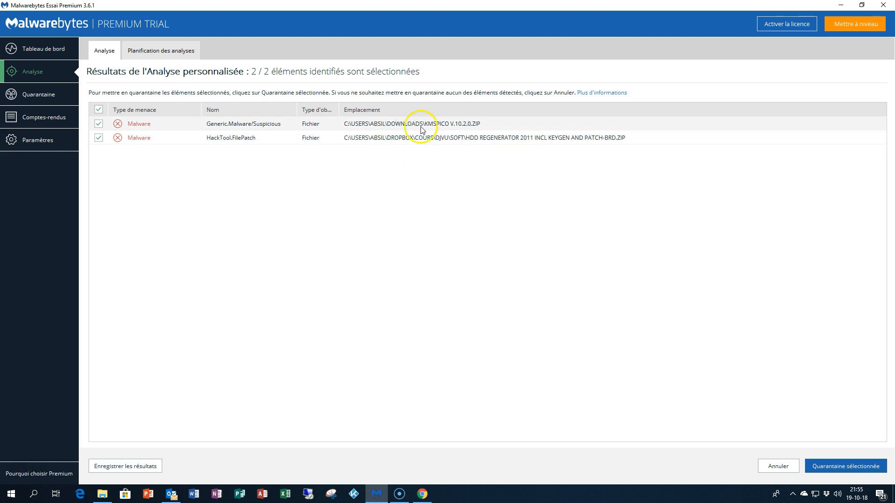
{"action": "left_click", "coordinate": [494, 144]}
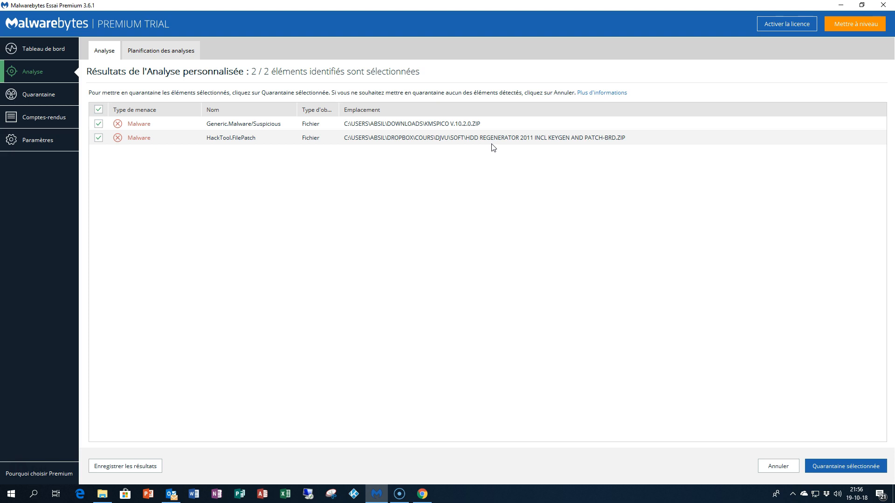
Exclude the HackTool.FilePatch detection from the selection, quarantine the Generic.Malware/Suspicious file and choose Ignorer une fois for the unselected item
{"action": "left_click", "coordinate": [99, 138]}
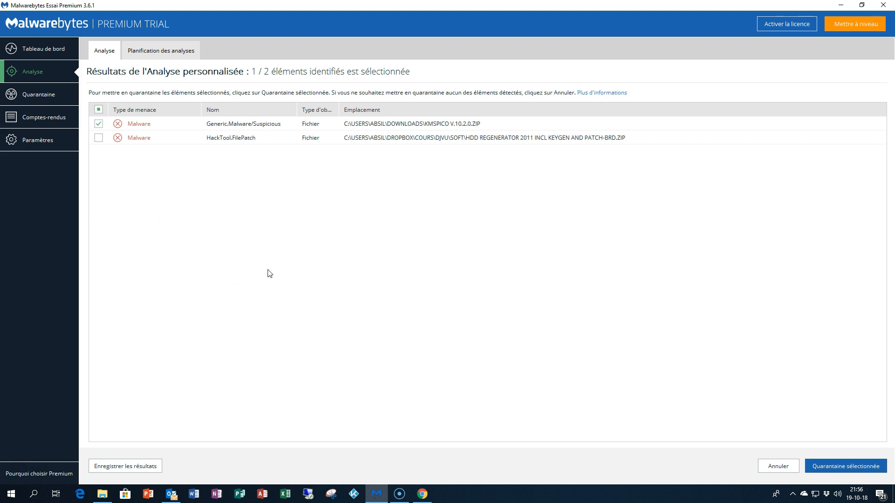
{"action": "left_click", "coordinate": [821, 475]}
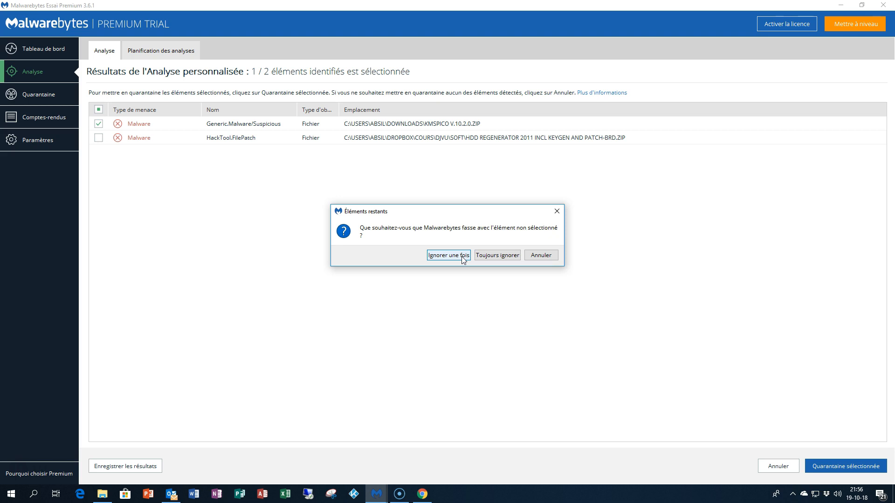
{"action": "left_click", "coordinate": [490, 258]}
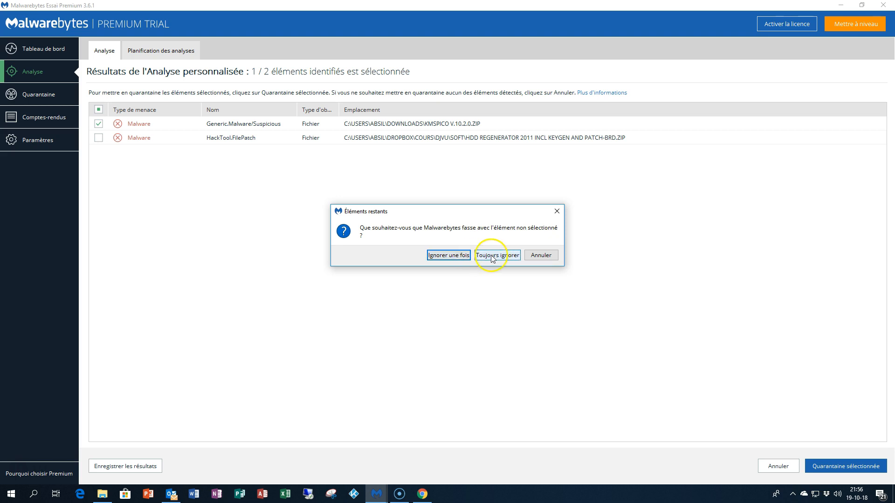
{"action": "left_click", "coordinate": [449, 257]}
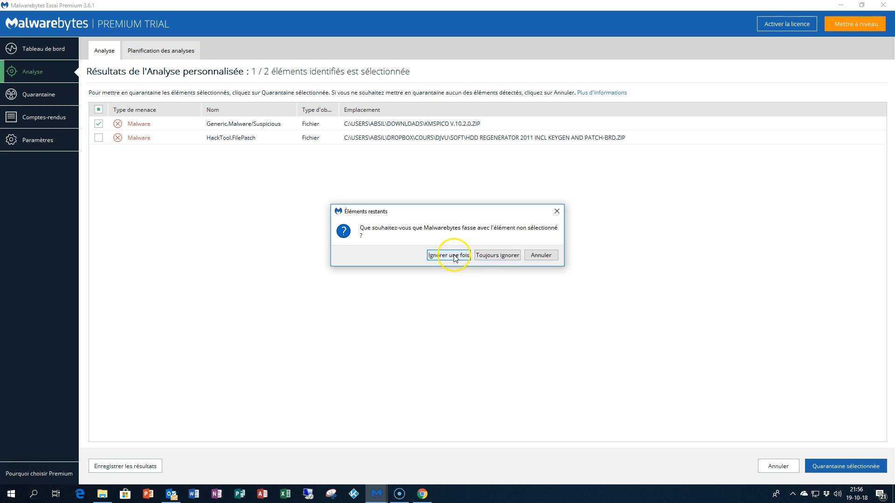